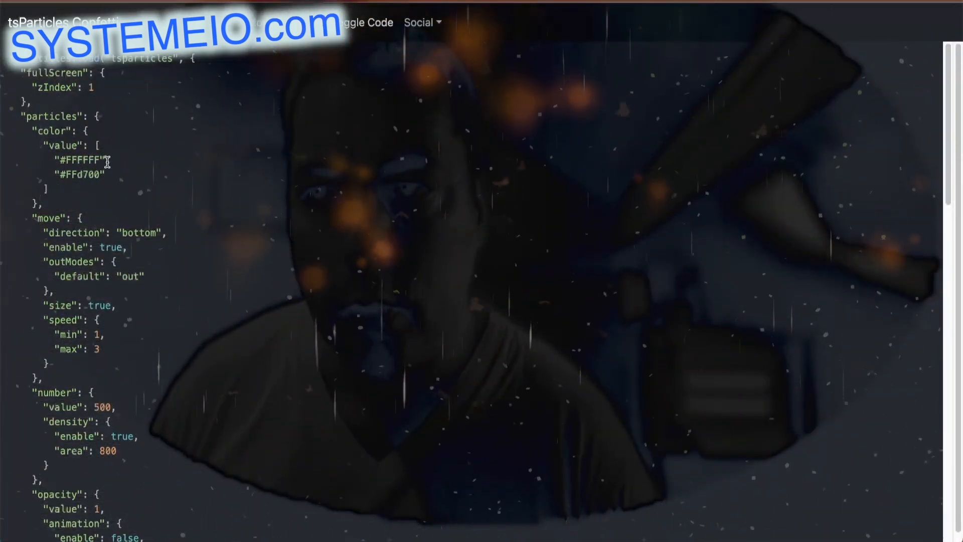
Read through the confetti configuration code from the particle colours down to the size and roll settings, and hide the code
scroll(107, 161, down, 5)
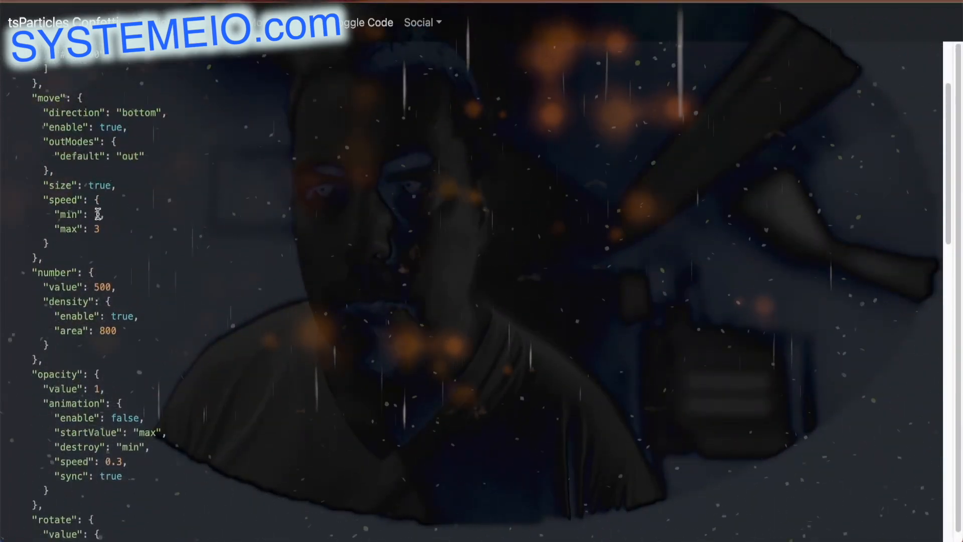
scroll(100, 209, down, 1)
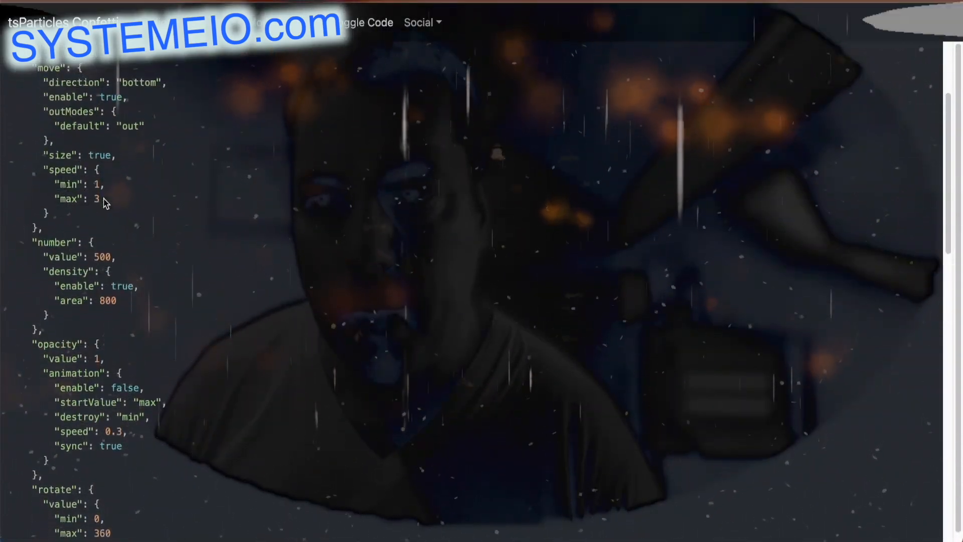
scroll(147, 212, down, 9)
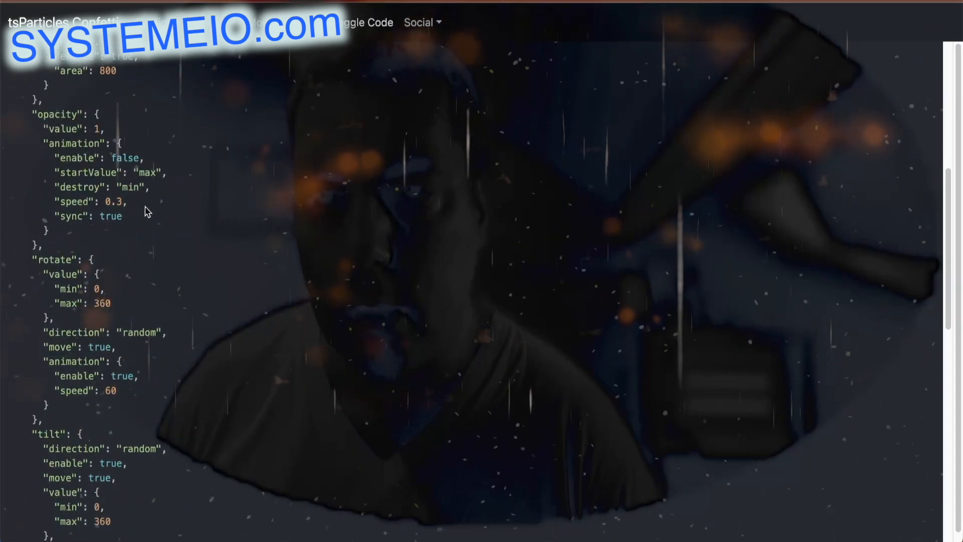
scroll(147, 211, down, 9)
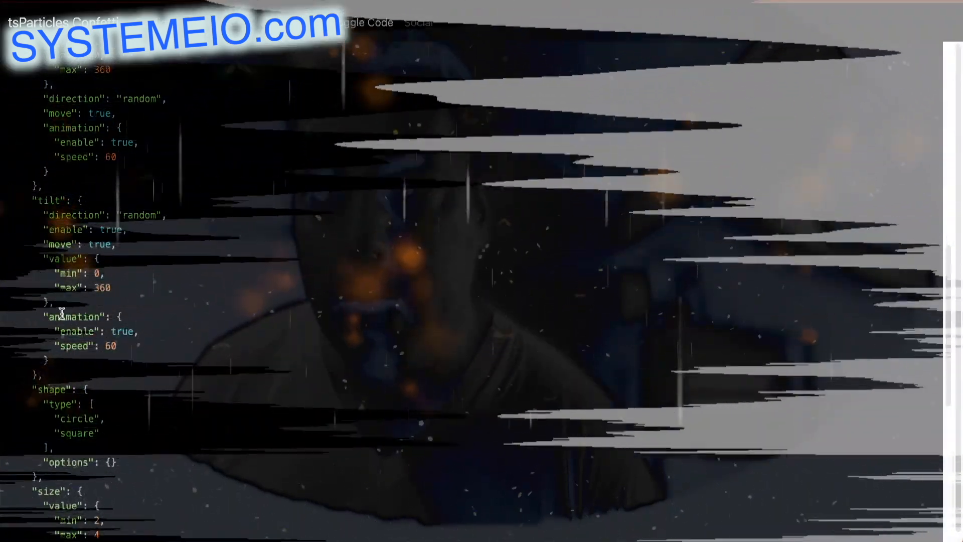
scroll(55, 312, down, 4)
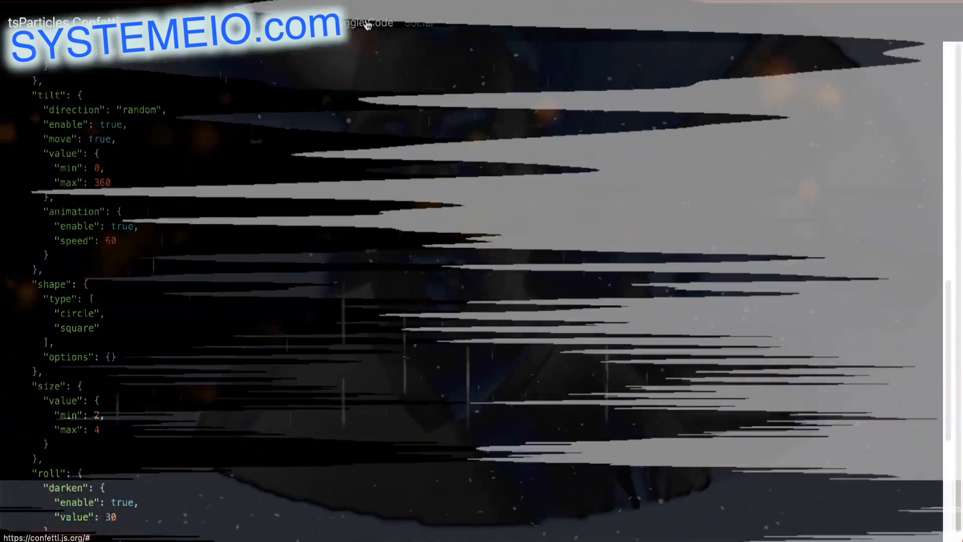
click(367, 24)
Add Triangle and Polygon to the selected confetti shapes
click(213, 23)
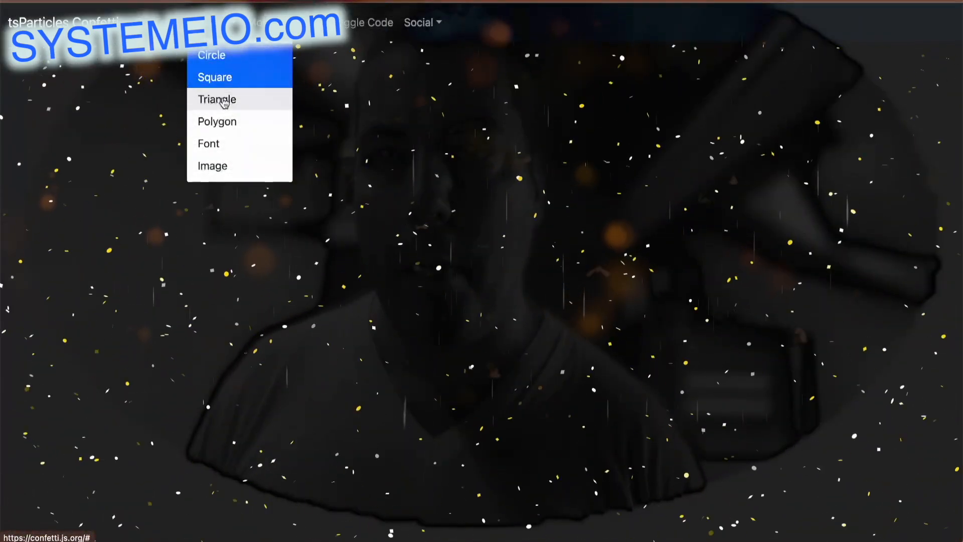
click(224, 103)
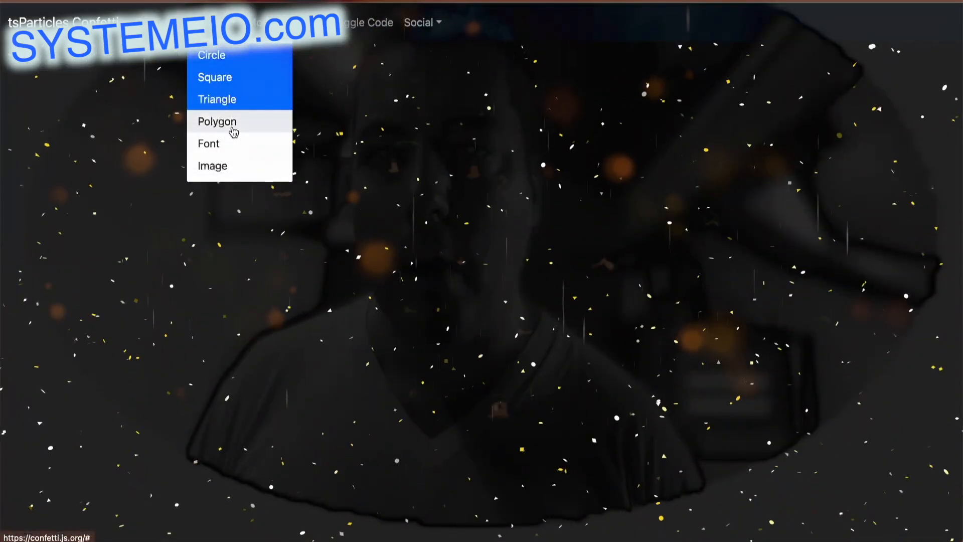
click(234, 130)
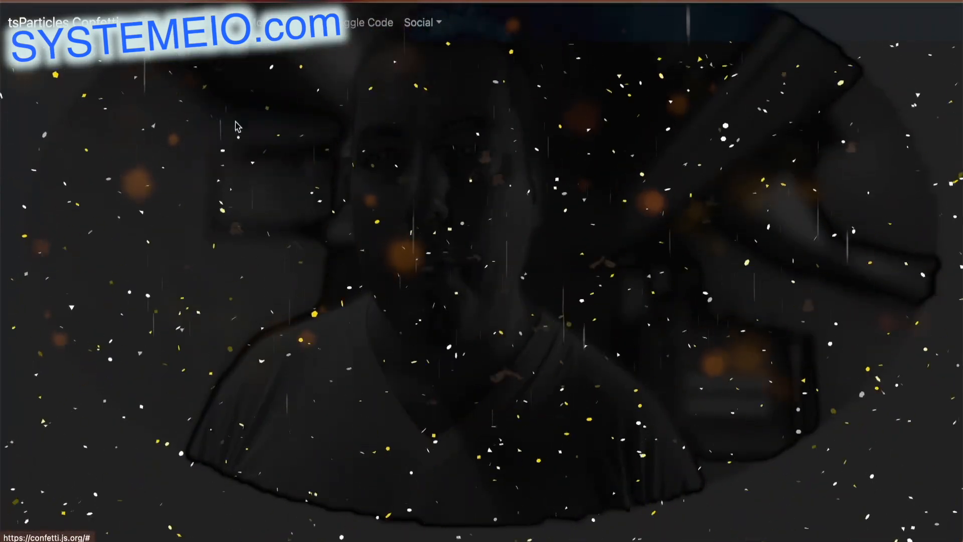
Show the configuration code again, review the shape types and the settings above them, and hide it
click(362, 27)
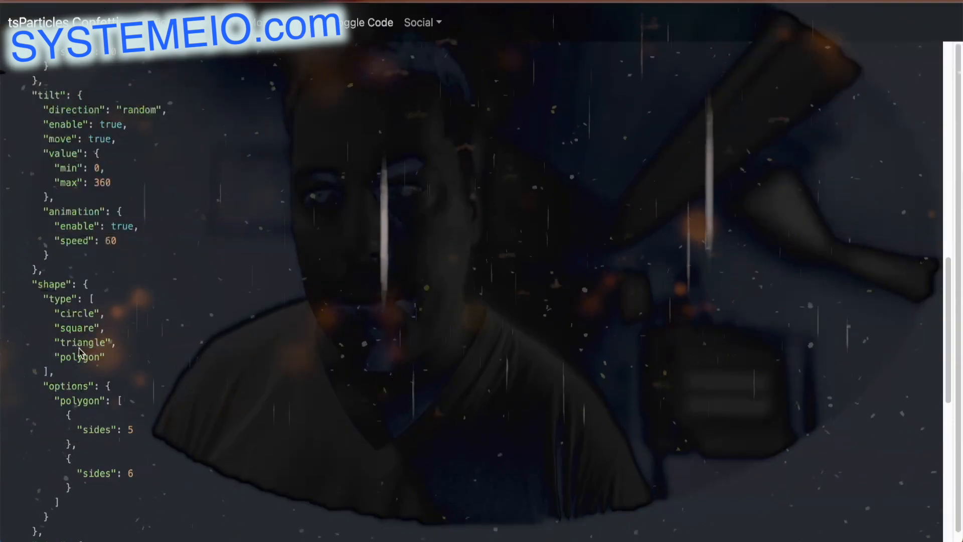
scroll(89, 357, up, 15)
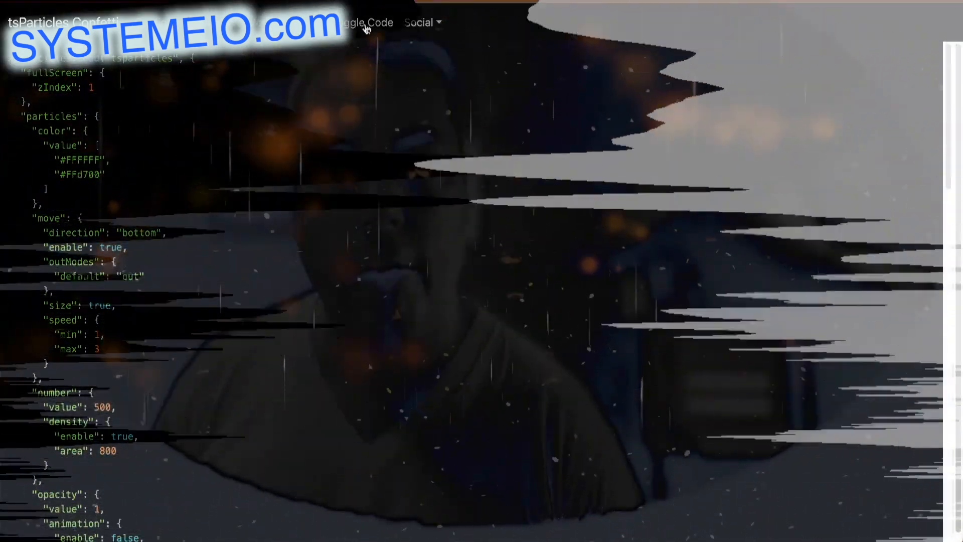
click(367, 26)
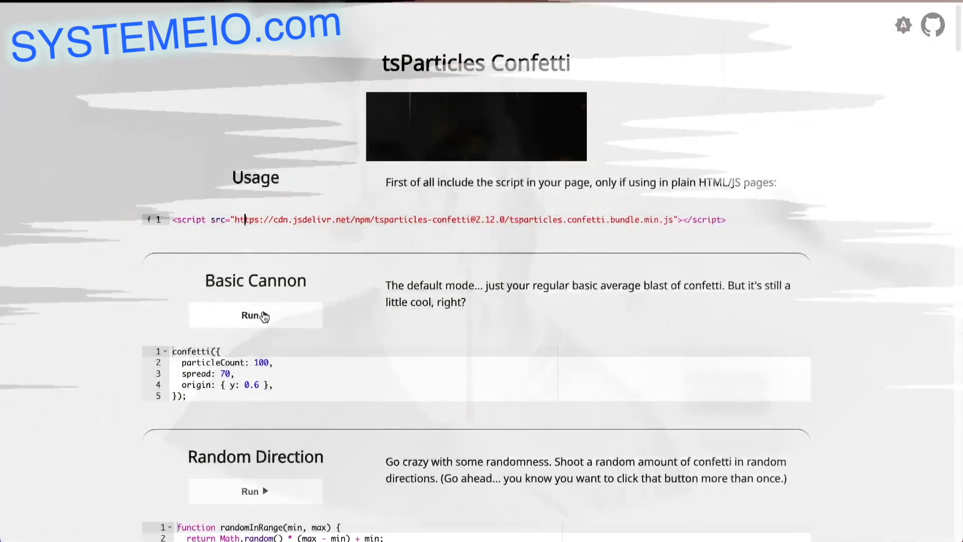
Run the Basic Cannon confetti demo once and the Random Direction demo several times
click(261, 316)
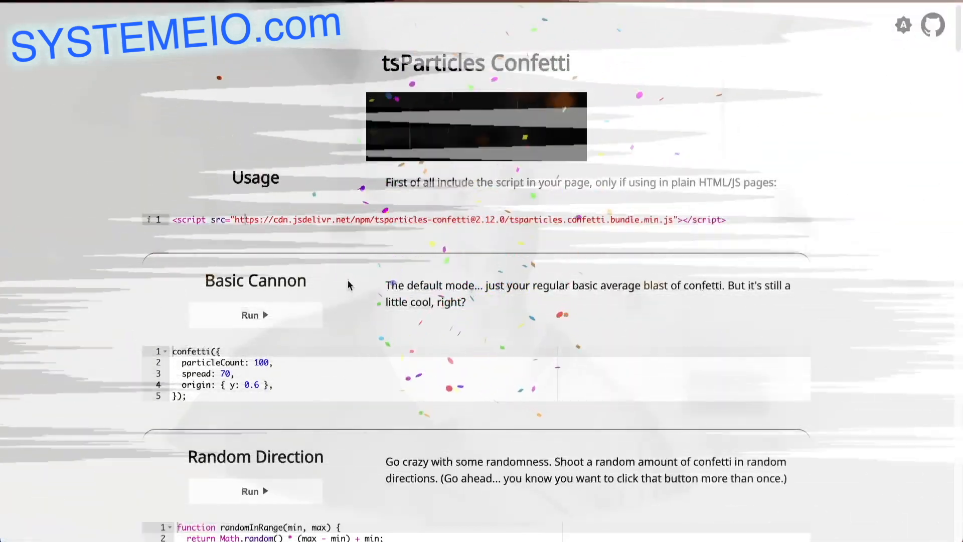
scroll(354, 148, down, 2)
scroll(350, 163, down, 1)
click(277, 322)
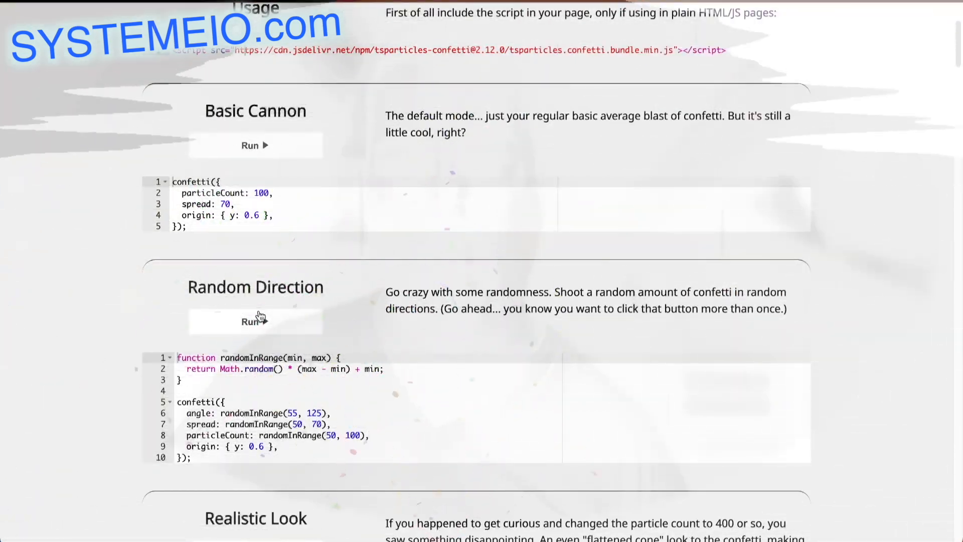
click(267, 324)
click(267, 326)
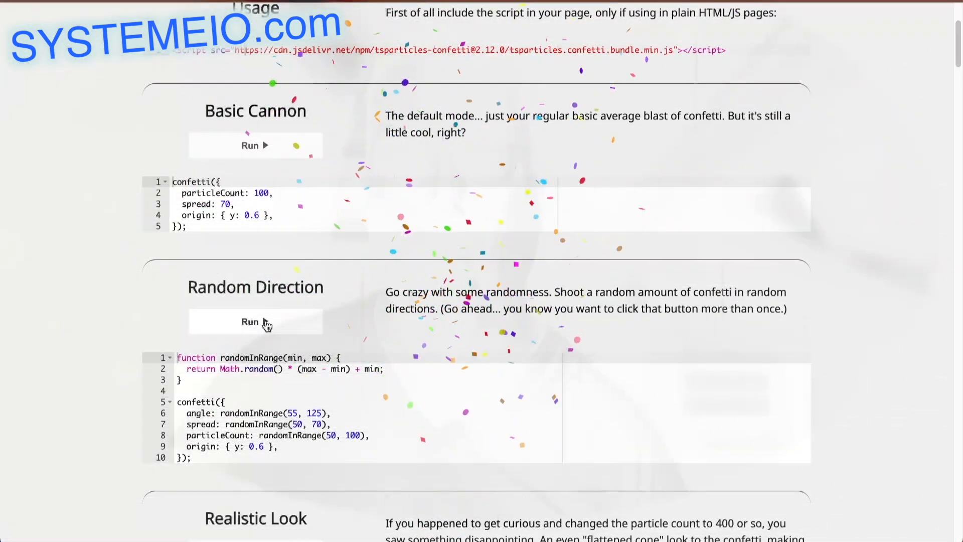
click(267, 326)
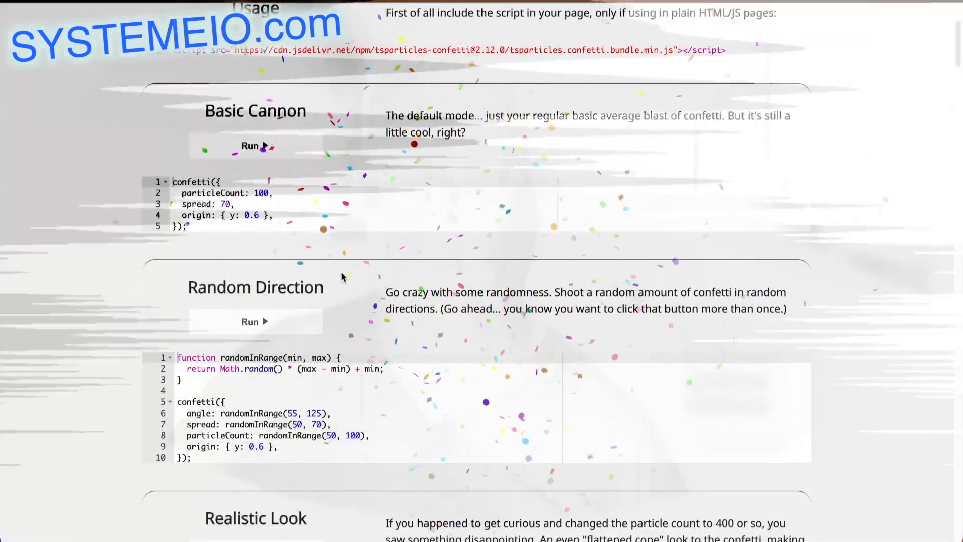
Look over the Realistic Look example code and run the Valentine's Day confetti demo
scroll(348, 263, down, 3)
scroll(349, 269, down, 1)
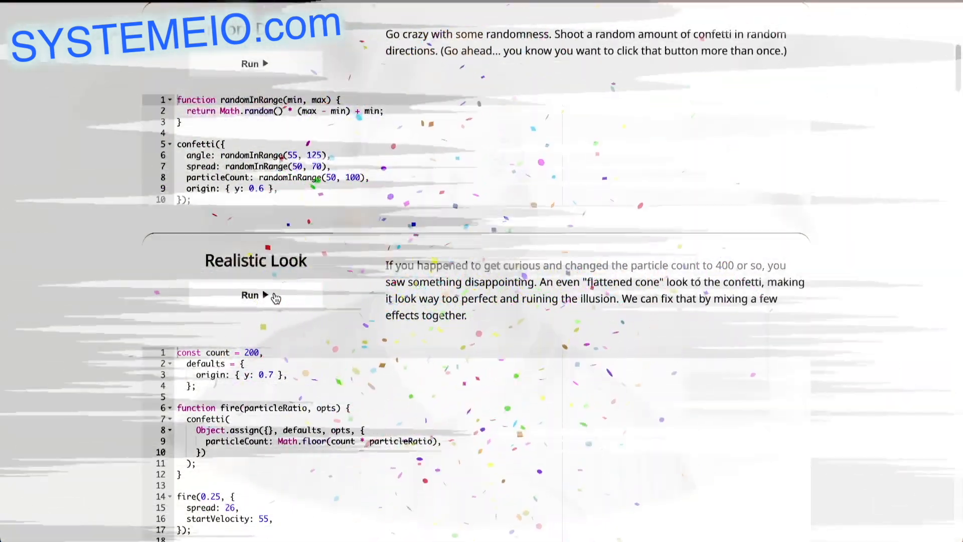
scroll(344, 289, down, 2)
scroll(345, 289, down, 6)
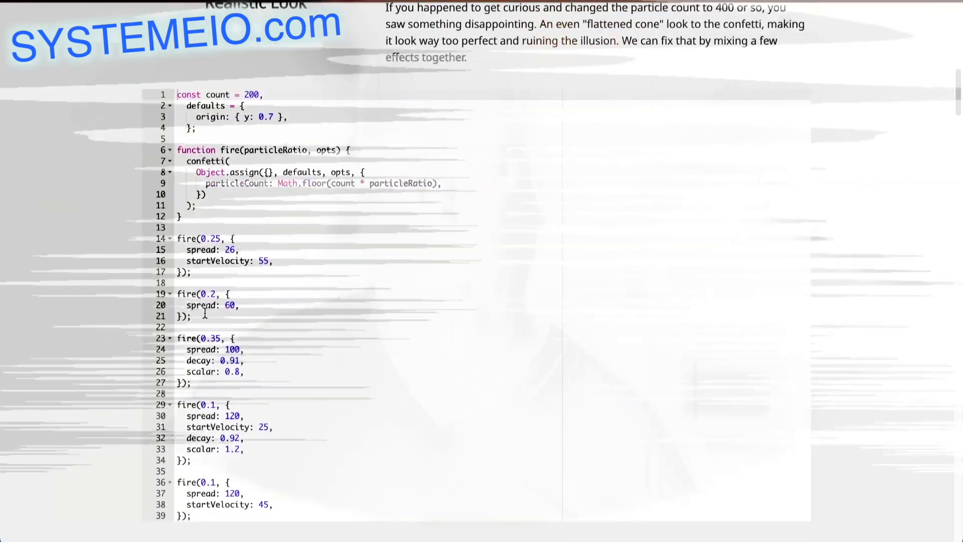
scroll(153, 226, down, 2)
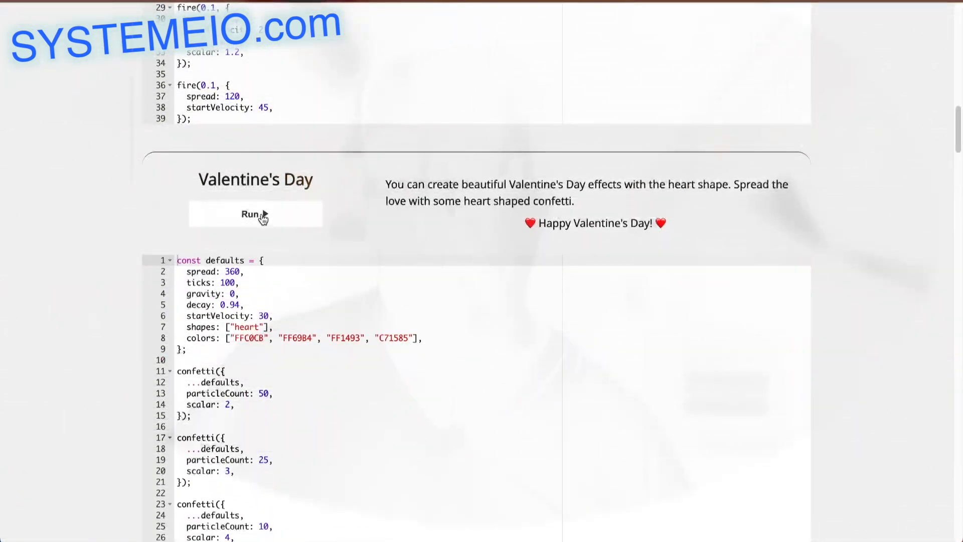
click(279, 223)
Run the Stars confetti demo several times
scroll(361, 206, down, 1)
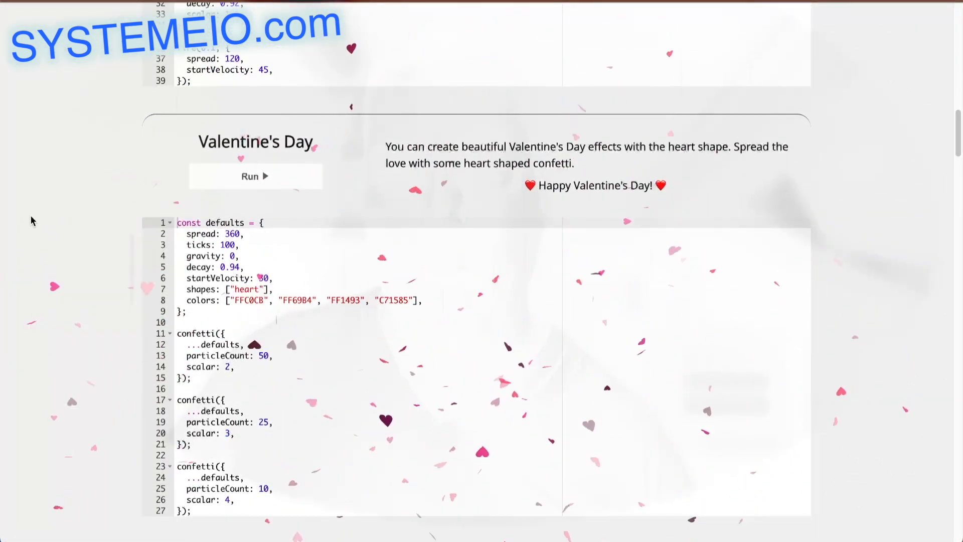
scroll(31, 222, down, 8)
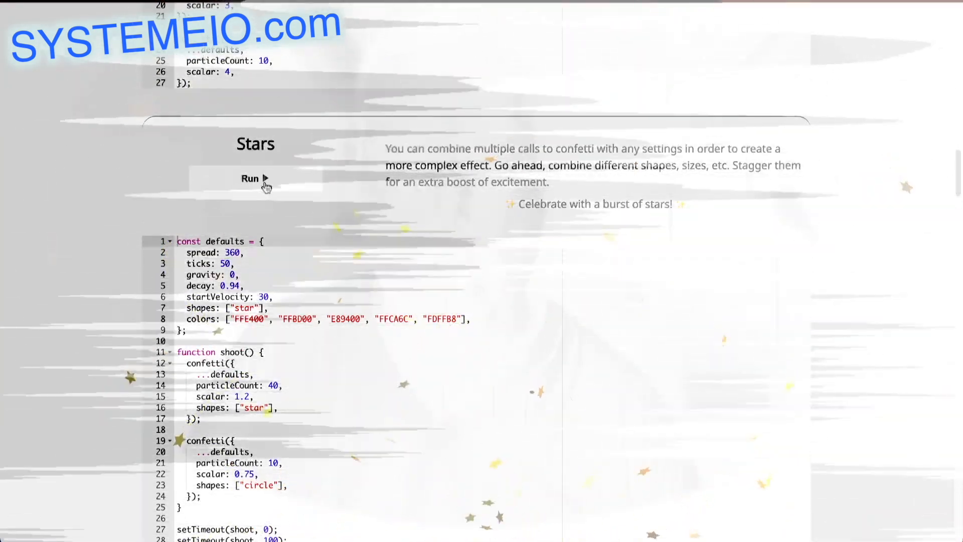
click(263, 185)
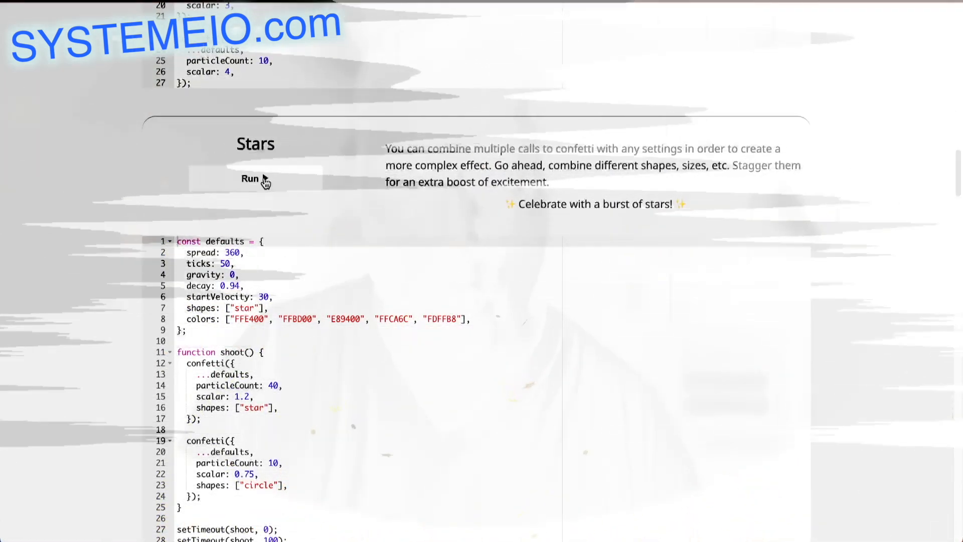
click(264, 183)
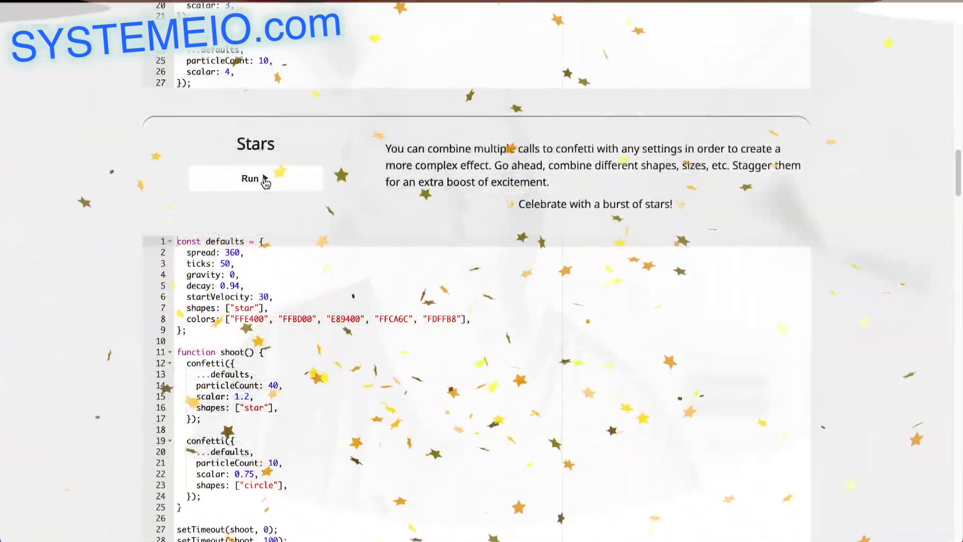
click(262, 182)
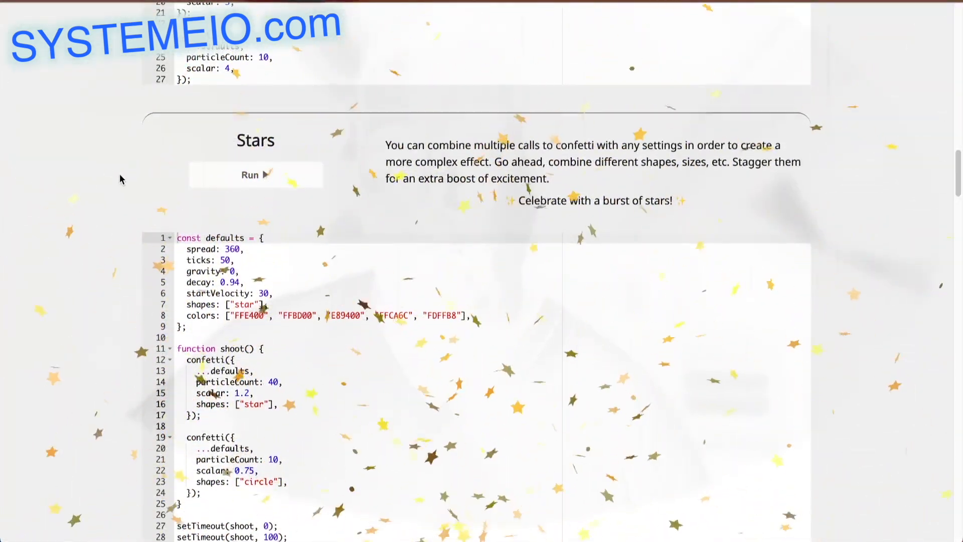
Run the Emoji and Unicorns demo and the Images confetti demo with the fruit pictures
scroll(120, 179, down, 7)
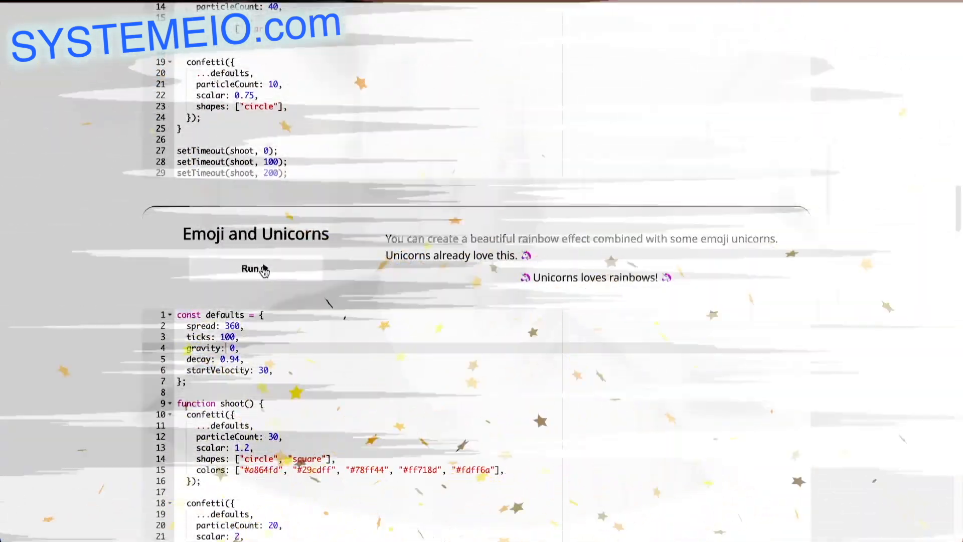
click(264, 270)
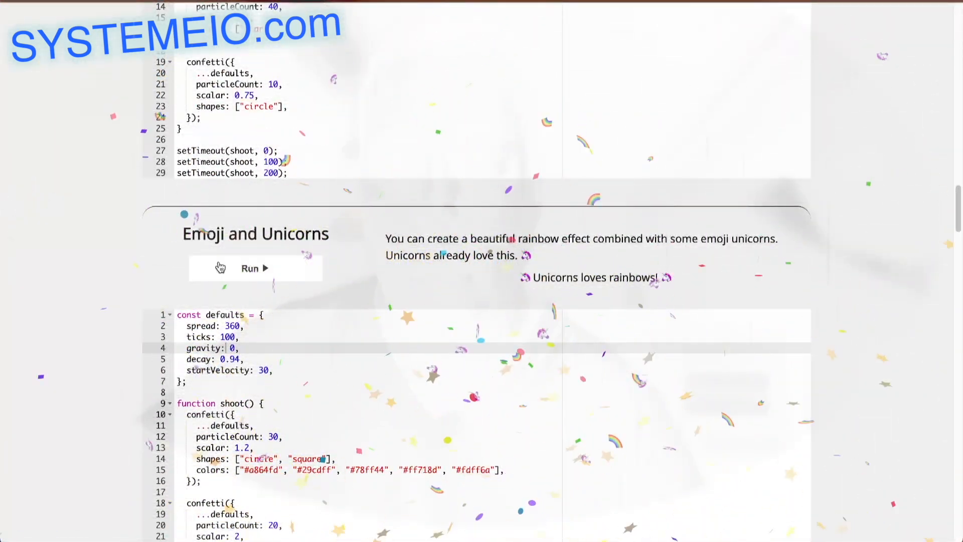
scroll(131, 251, down, 10)
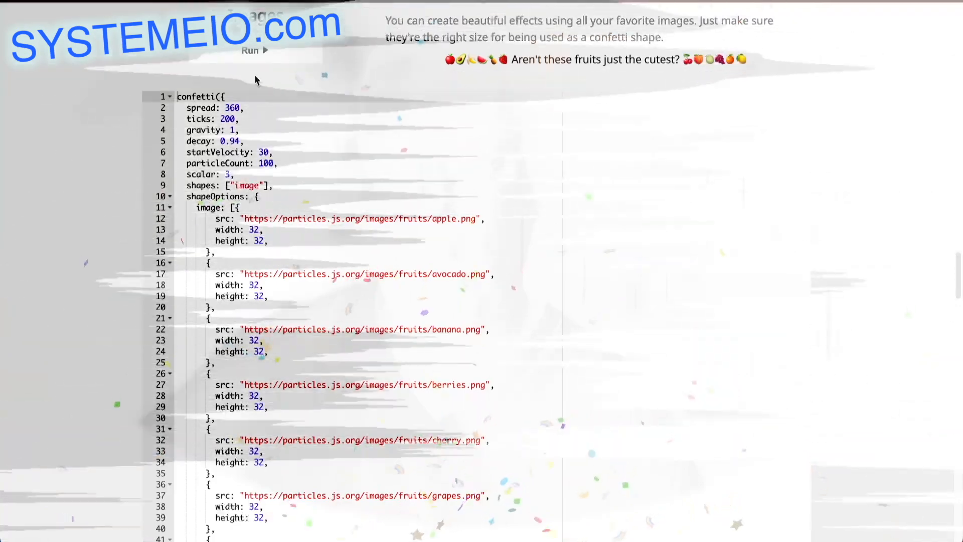
click(264, 51)
scroll(110, 197, down, 12)
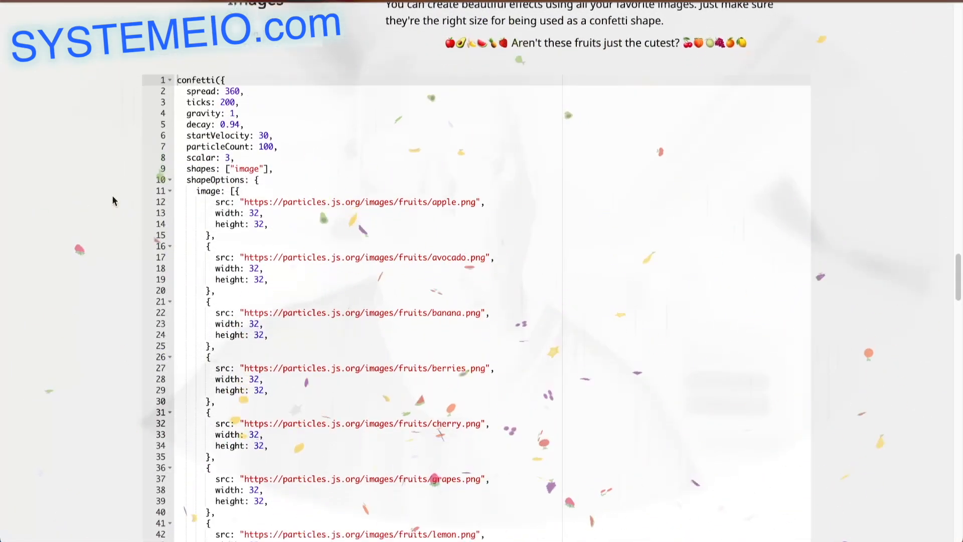
Run the Fireworks confetti demo and clear the selection in its example code
scroll(114, 198, down, 10)
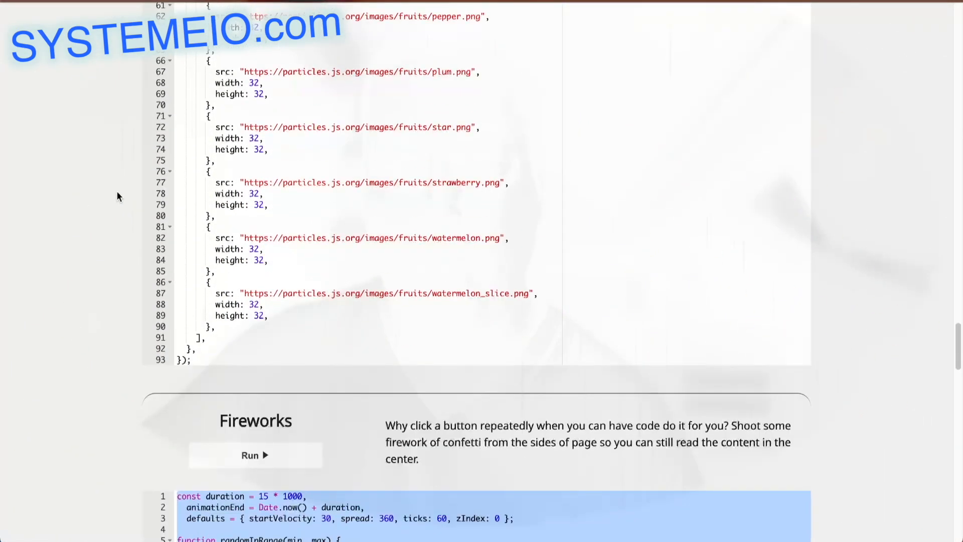
click(266, 165)
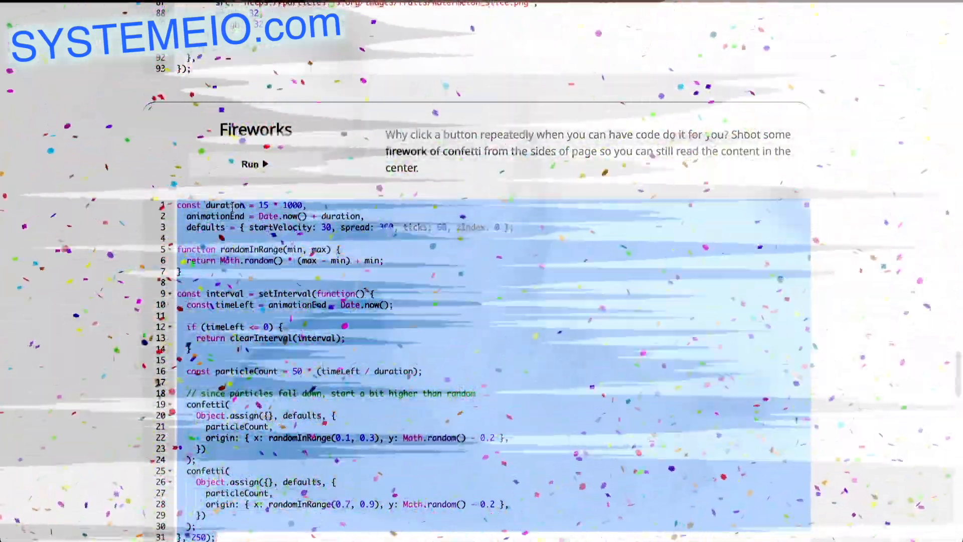
click(258, 207)
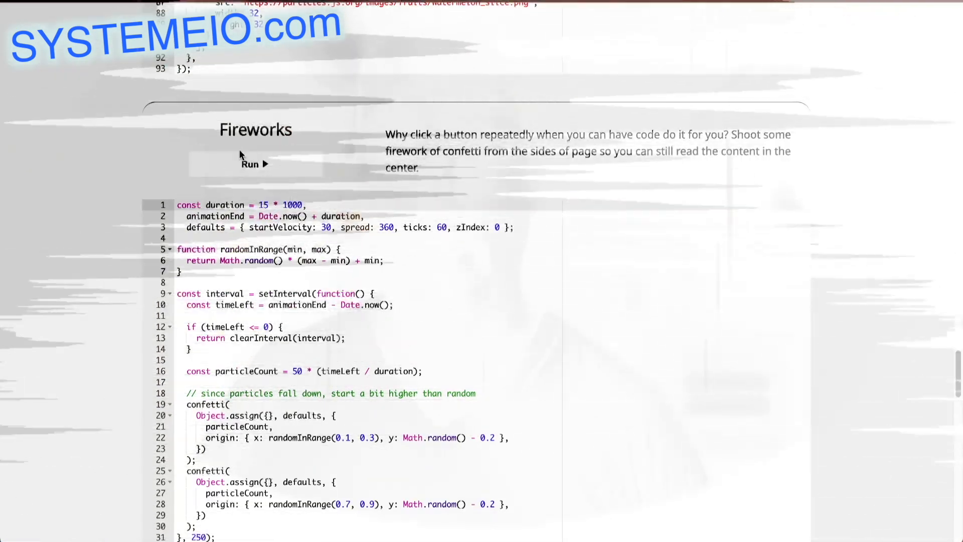
Copy the script tag that loads tsparticles.confetti.bundle.min.js from the Usage section
scroll(871, 163, up, 20)
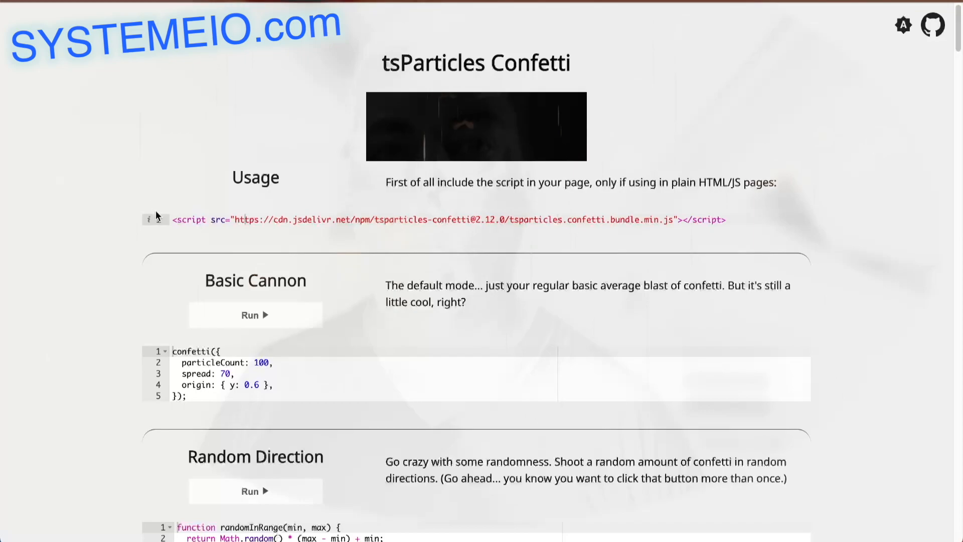
drag(157, 216, 737, 232)
key(ctrl+c)
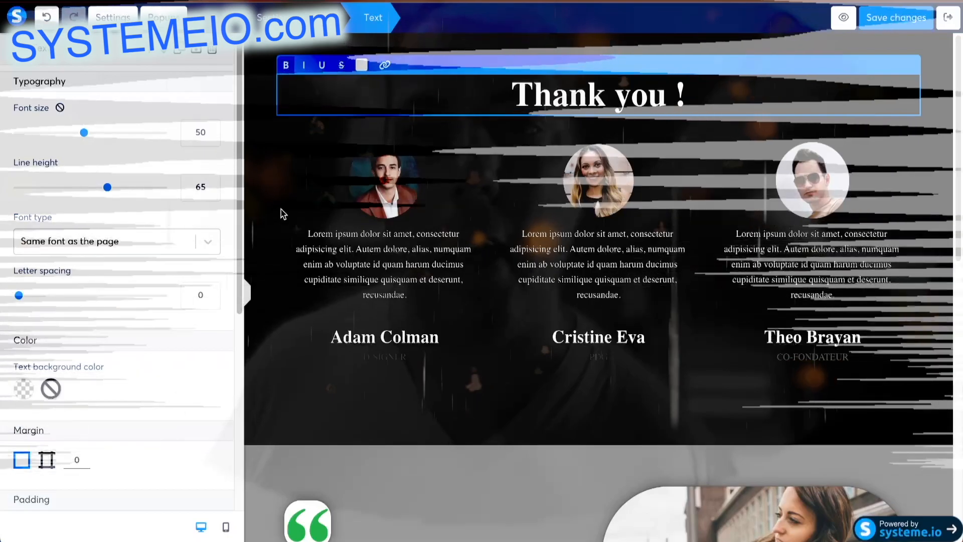
Switch to the systeme.io editor and paste the copied script tag into the code of the Raw HTML element below the testimonials
click(280, 211)
scroll(418, 234, down, 9)
scroll(418, 234, down, 5)
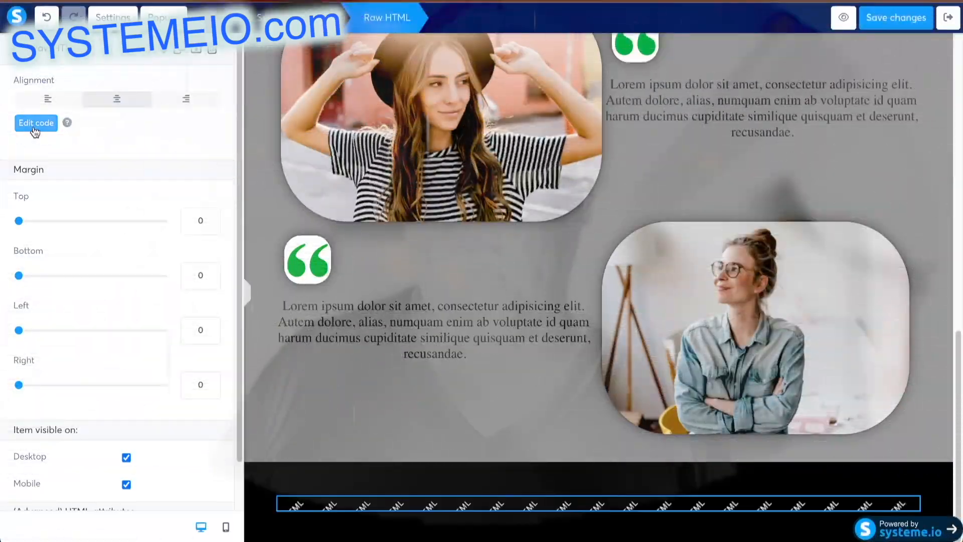
click(36, 122)
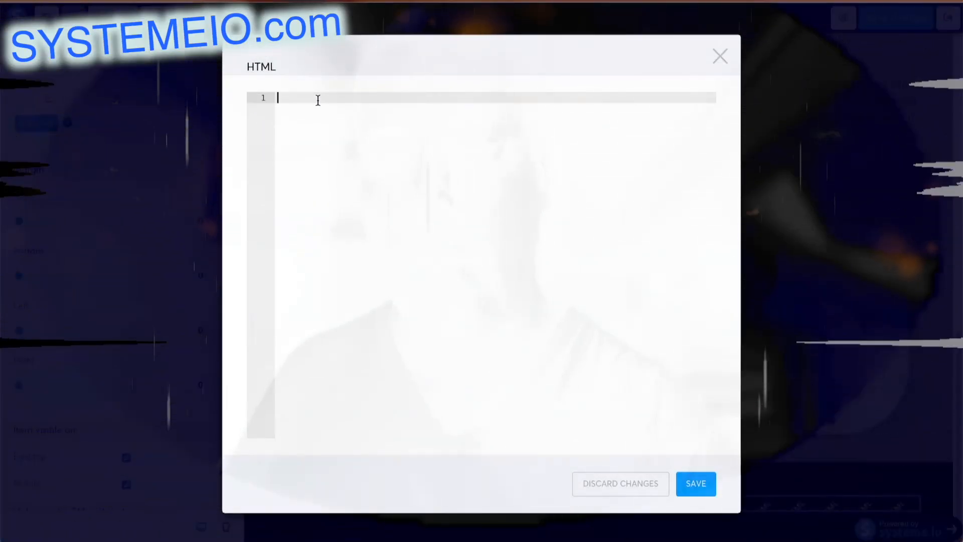
key(ctrl+v)
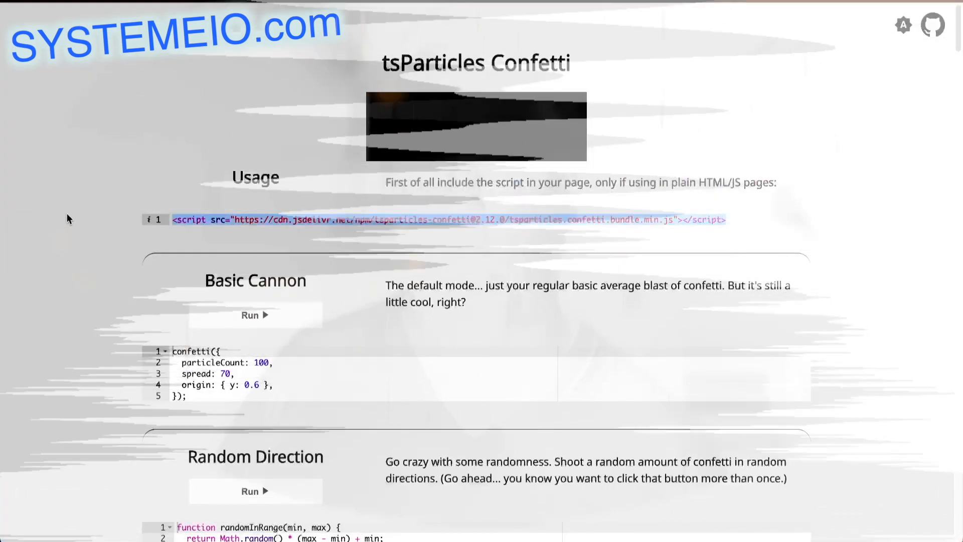
Copy the complete example code of the Fireworks confetti demo, from the duration constant through the closing interval line
scroll(90, 210, down, 5)
scroll(111, 205, down, 20)
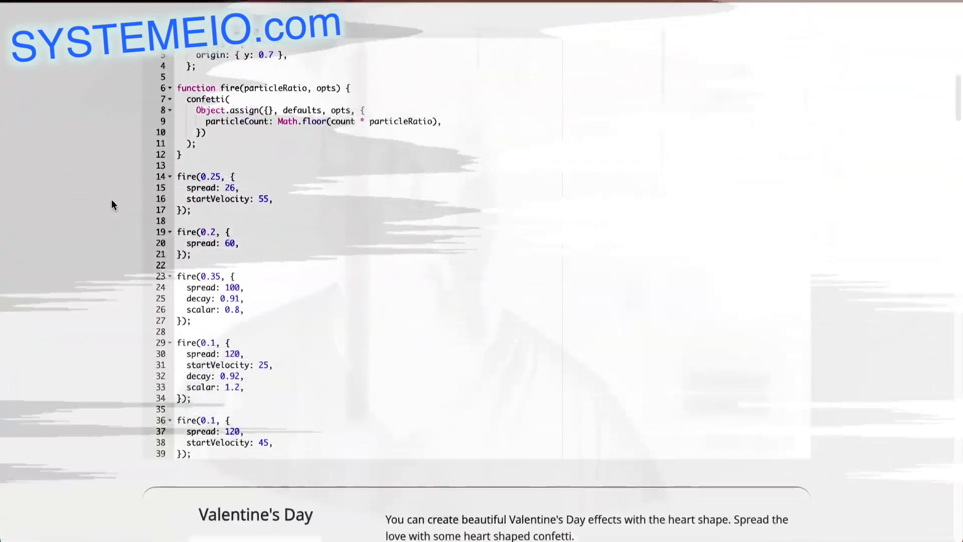
scroll(111, 205, down, 20)
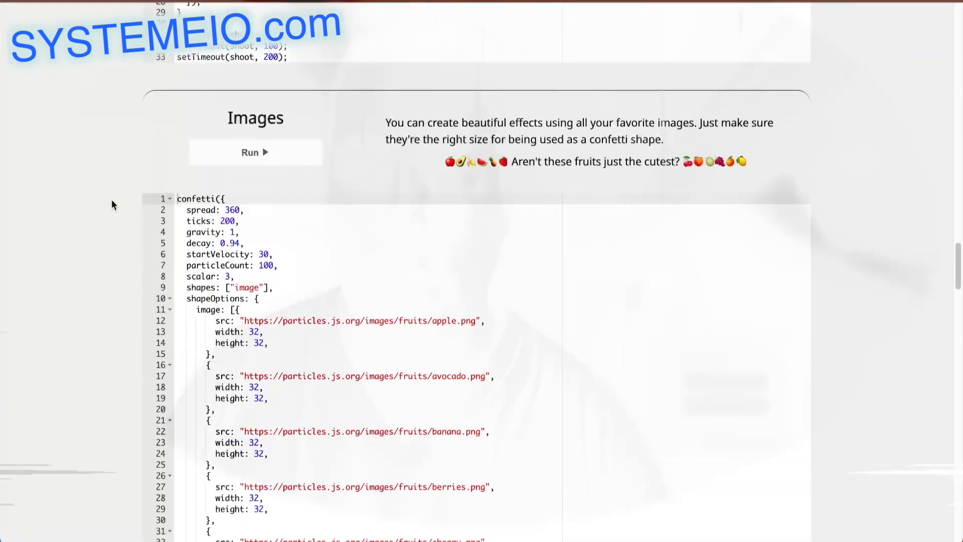
scroll(111, 205, down, 5)
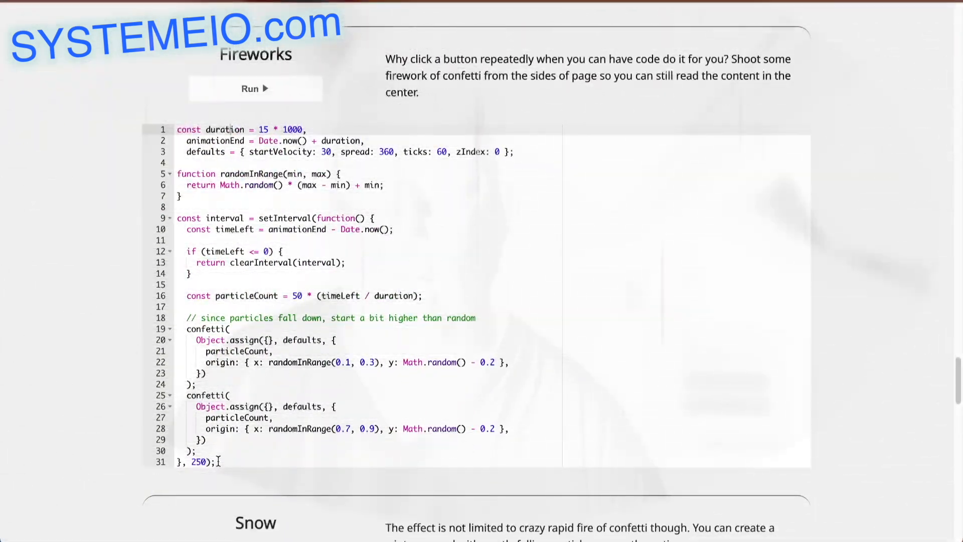
drag(216, 462, 177, 129)
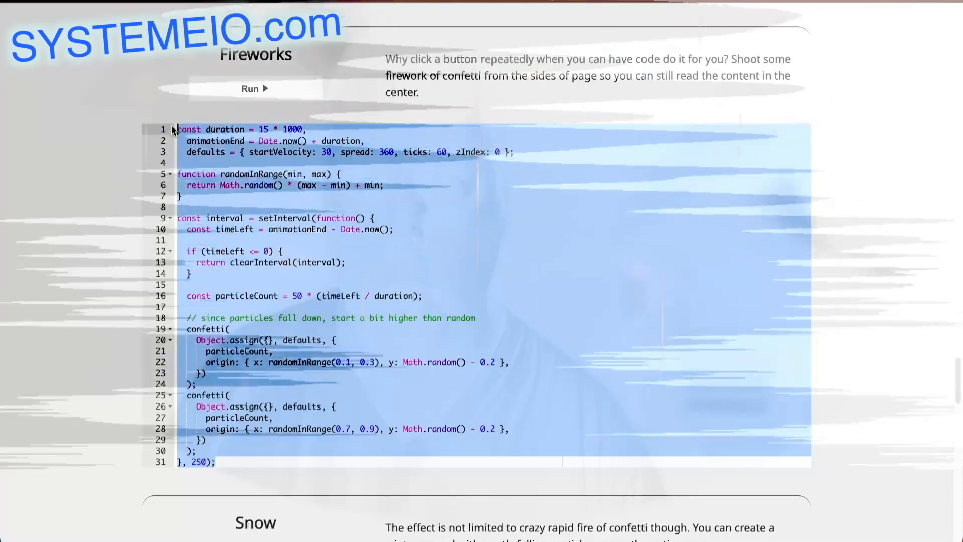
right_click(192, 140)
click(265, 244)
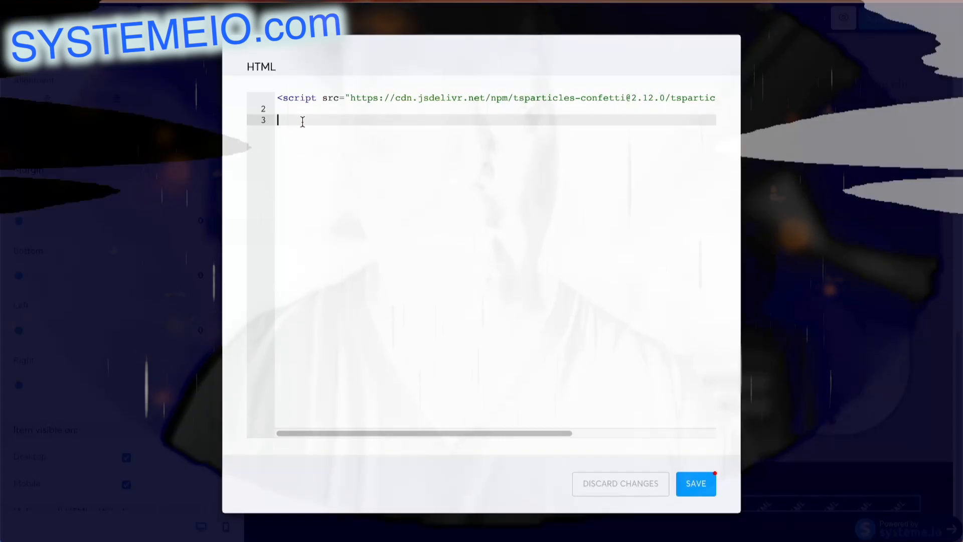
Add a script block on line 3 below the library tag in the Raw HTML code and paste the copied Fireworks code inside it
text(script></script>)
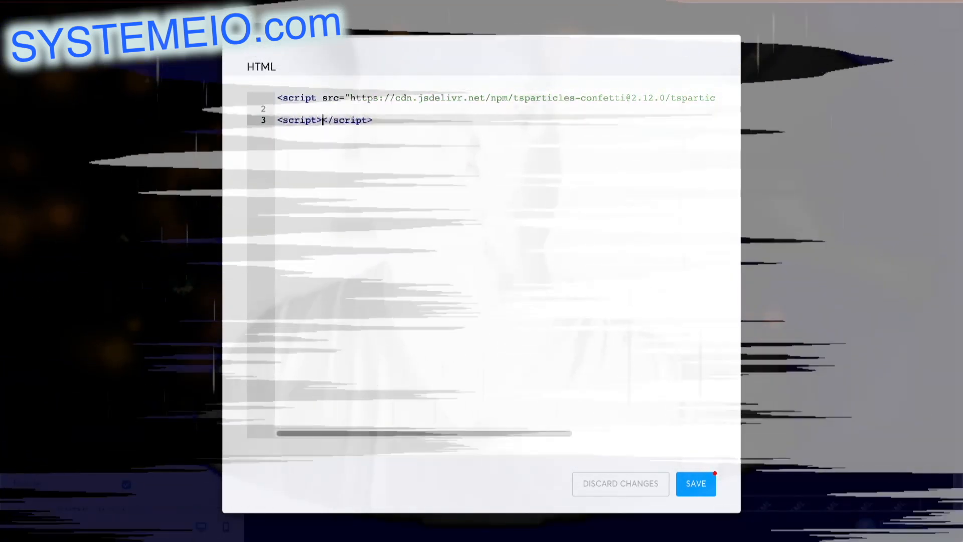
key(Return)
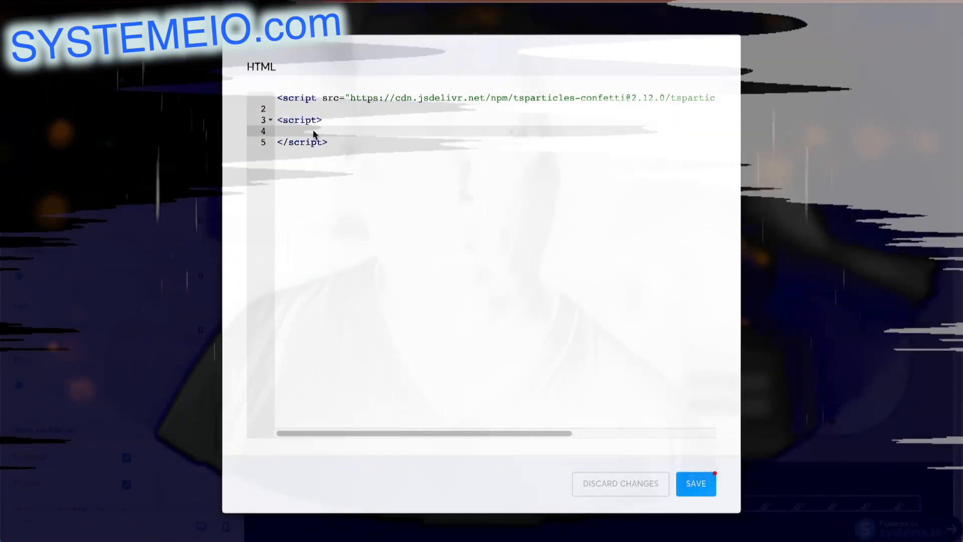
right_click(311, 131)
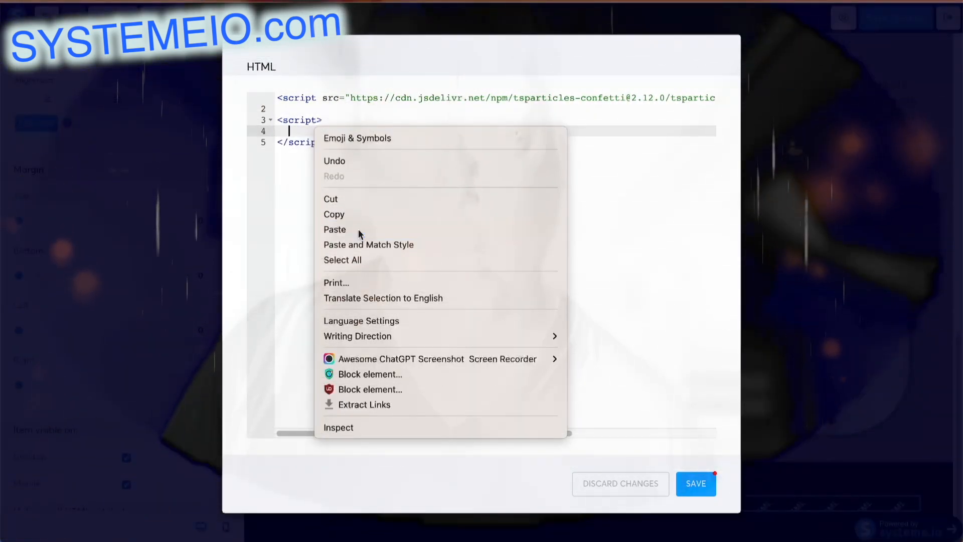
click(358, 229)
Set the duration constant in the pasted Fireworks code to 10 * 1000 and save the HTML code
scroll(362, 236, up, 2)
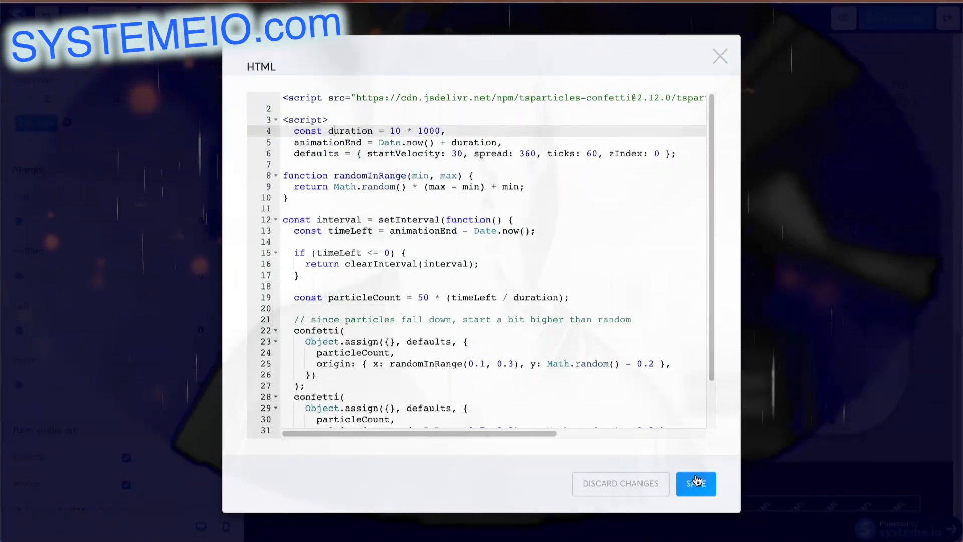
click(696, 483)
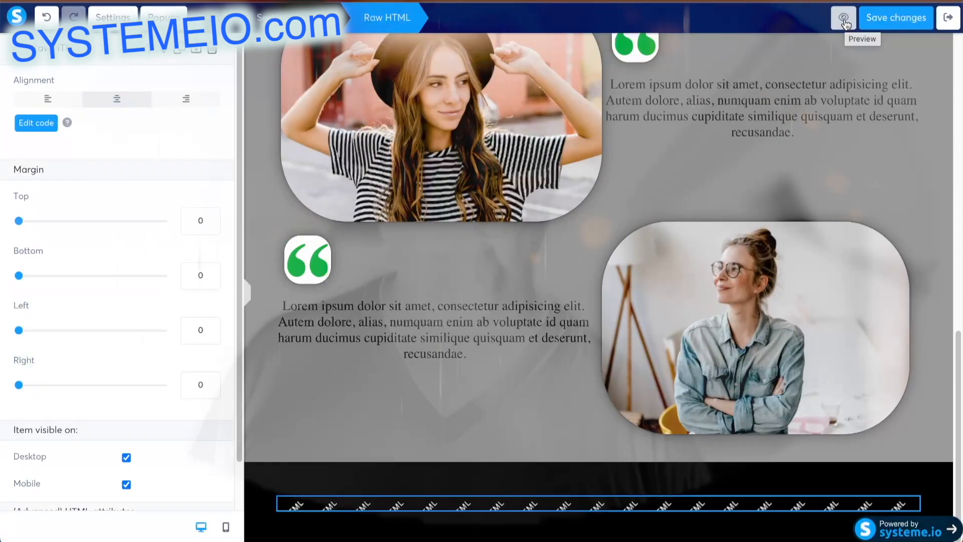
Preview the thank-you page and check the confetti effect across its header and testimonial sections
click(844, 19)
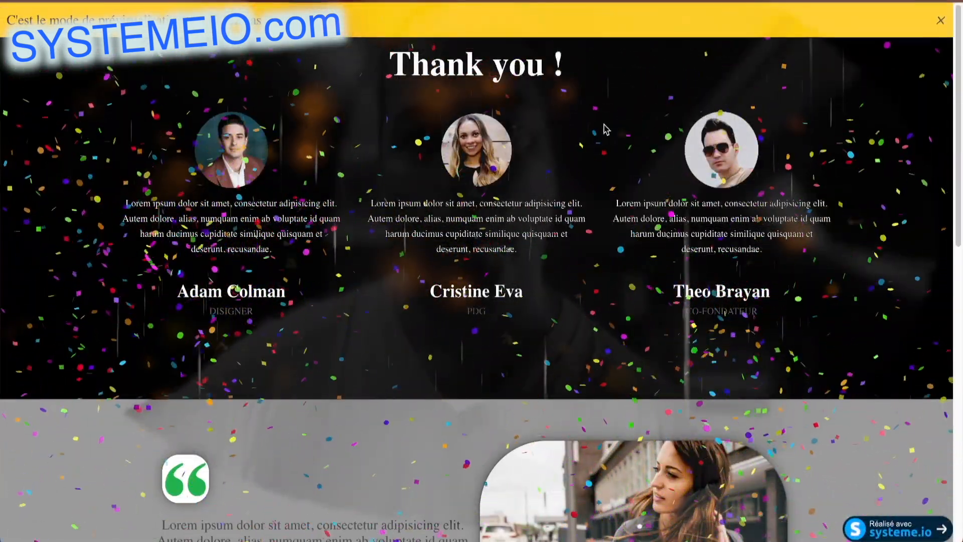
scroll(596, 151, down, 3)
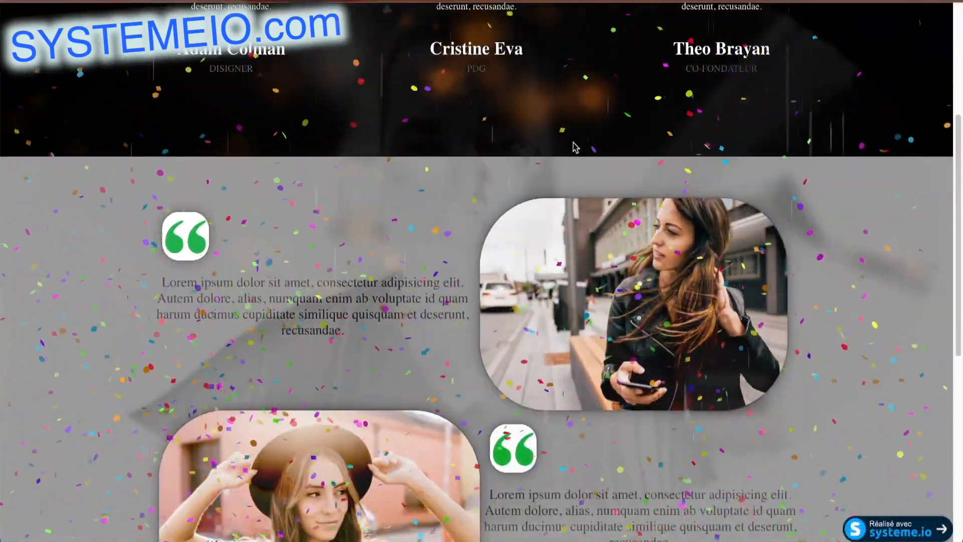
scroll(576, 149, up, 5)
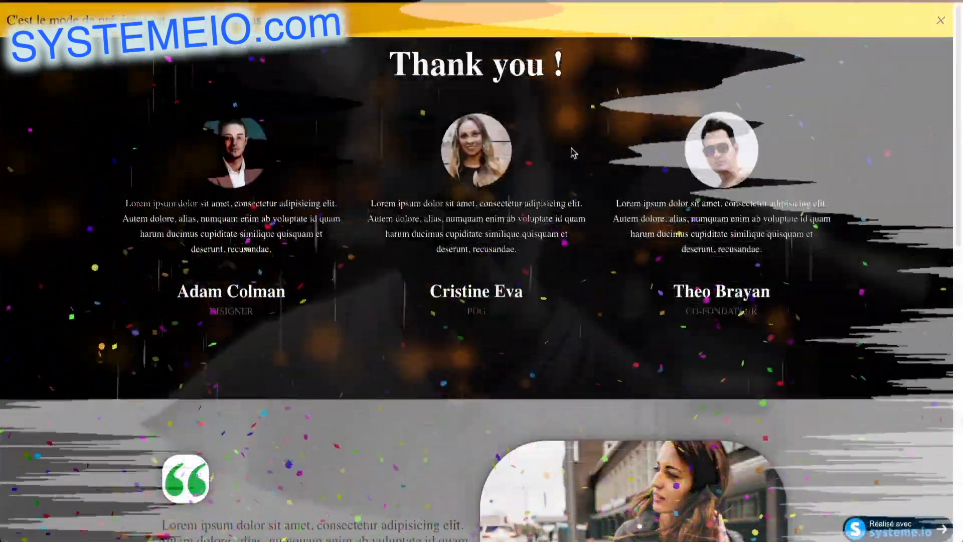